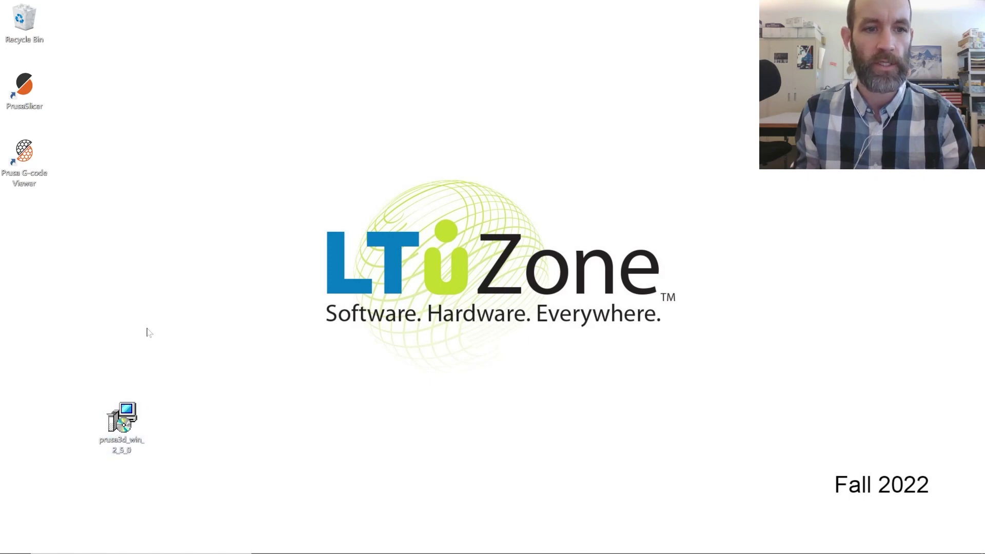
Step: Launch PrusaSlicer from its desktop shortcut to show the empty Original Prusa i3 MK3 bed
click(30, 87)
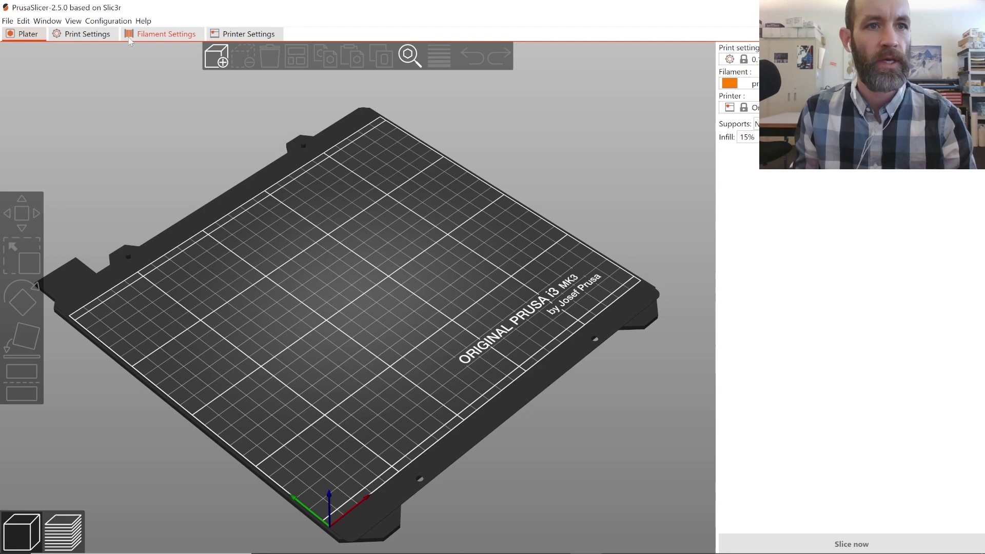
Step: Open the Configuration Wizard from the Configuration menu, choosing Don't install for the newer bundle
click(109, 21)
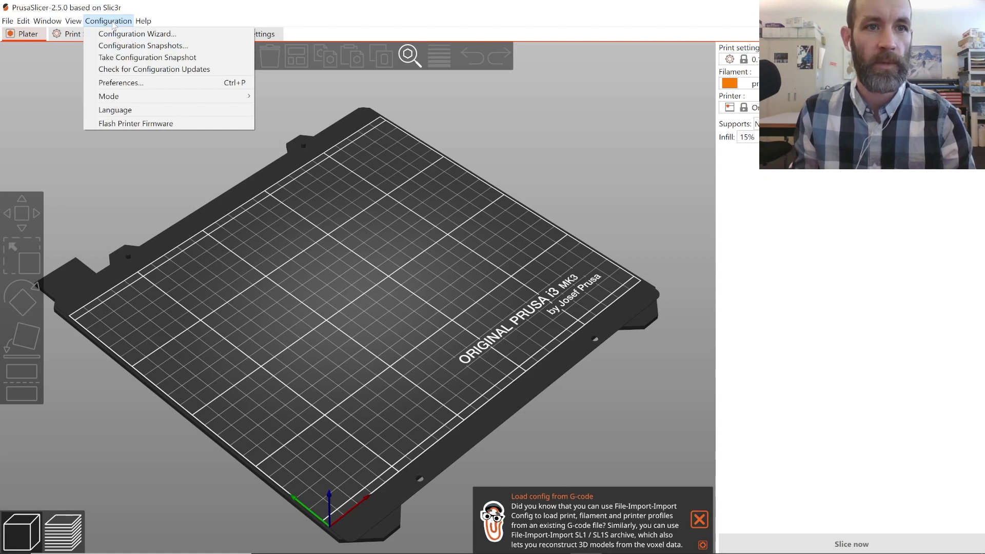
click(120, 35)
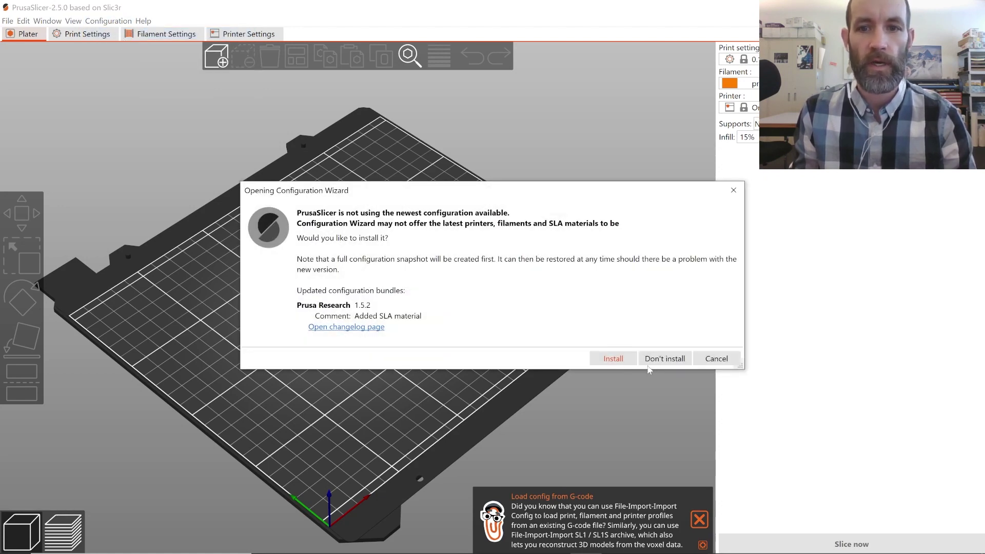
click(664, 361)
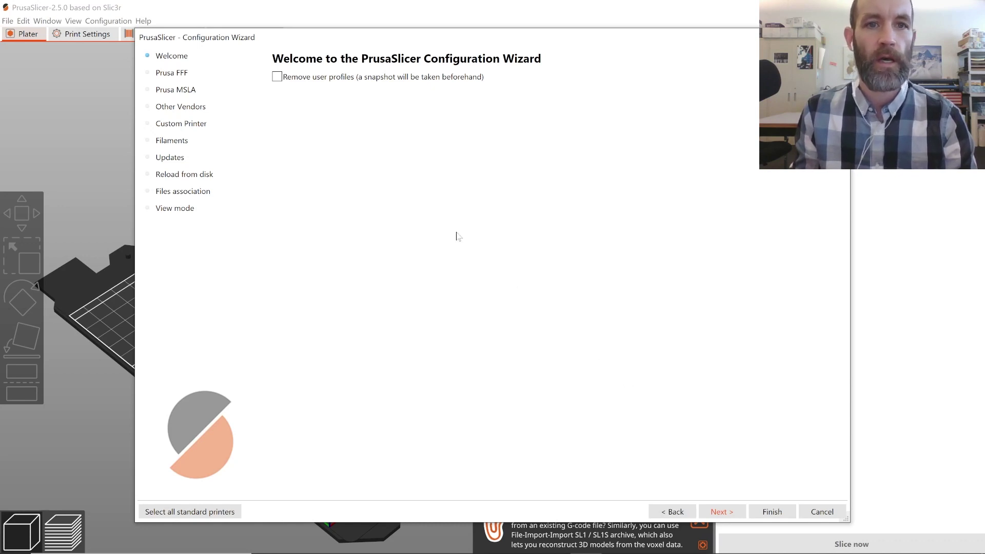
Step: On the Prusa FFF page, add the MK3S 0.6 mm nozzle and leave MINI 0.4 mm unticked
click(721, 512)
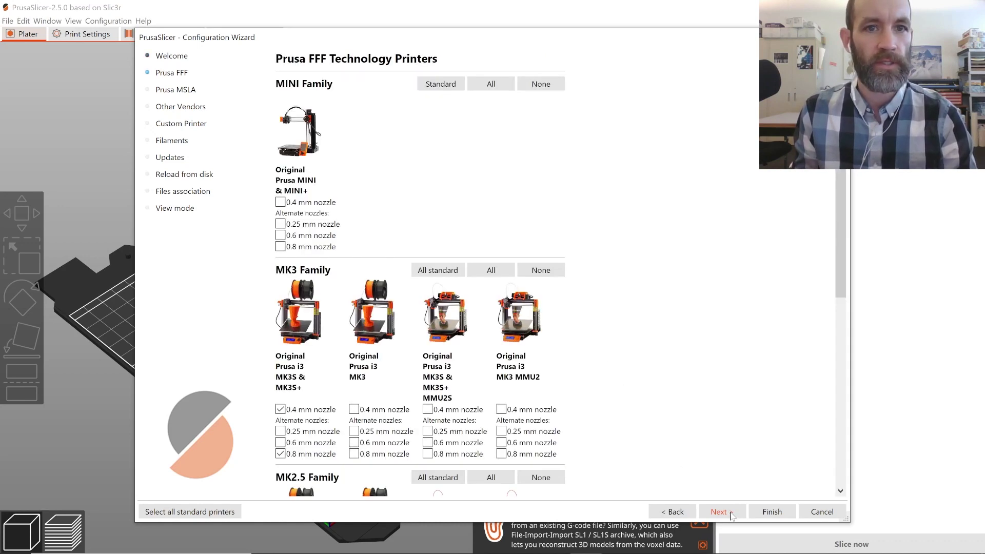
click(281, 202)
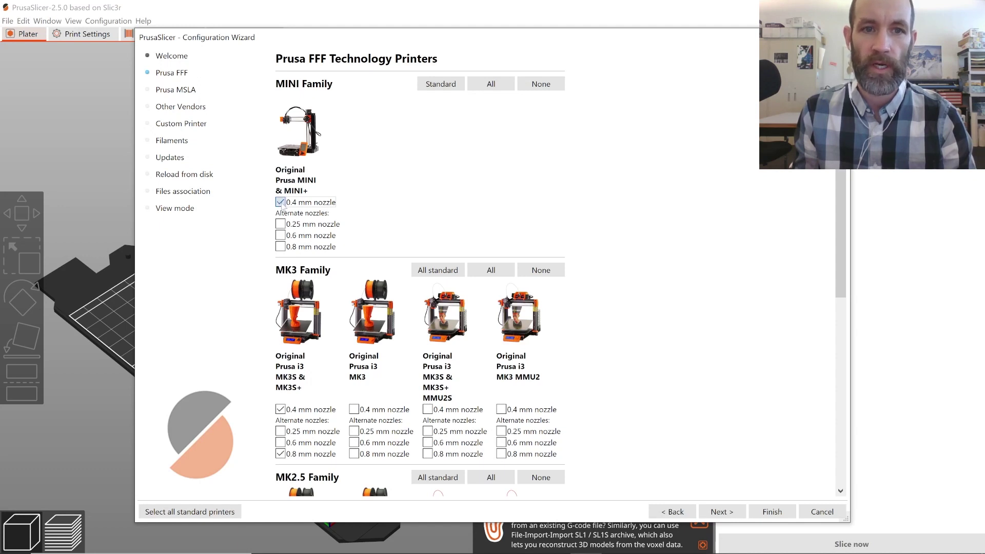
click(279, 201)
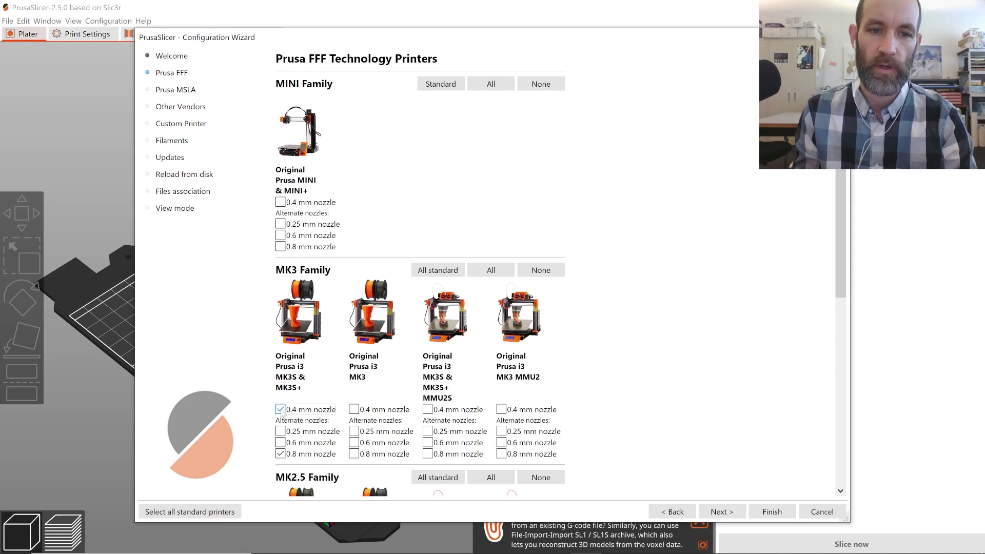
click(280, 442)
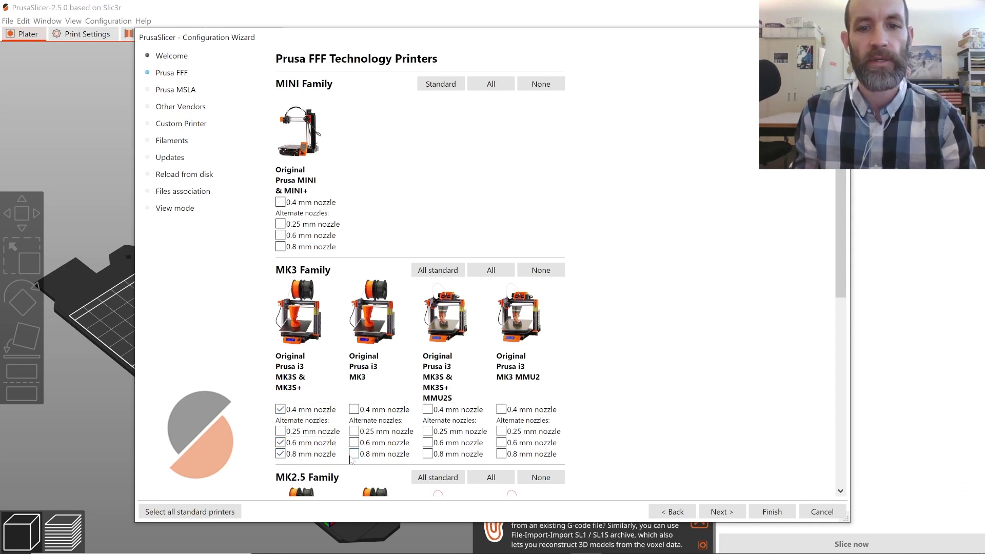
Step: Skip the Prusa MSLA, Other Vendors and Custom Printer pages to reach Filament Profiles Selection
click(731, 513)
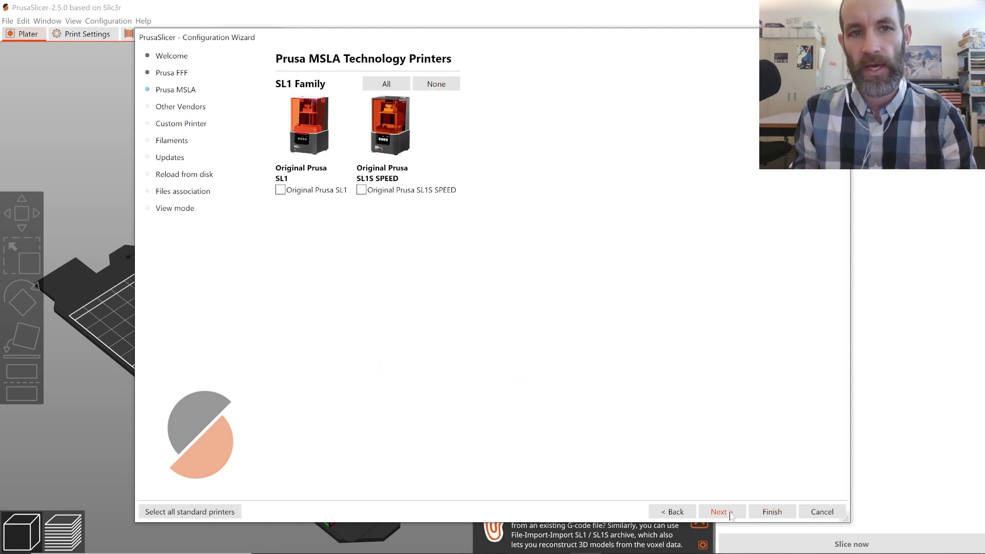
click(730, 512)
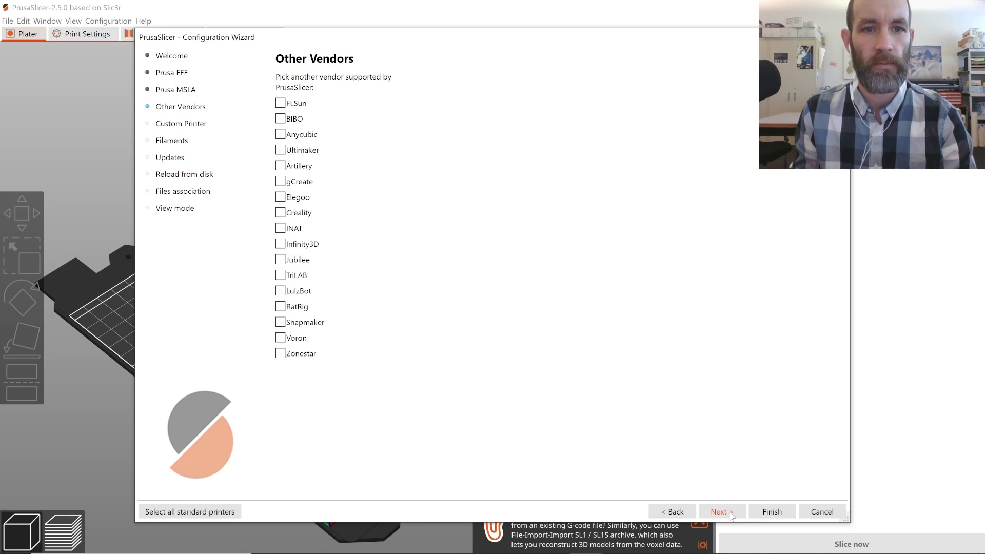
click(731, 513)
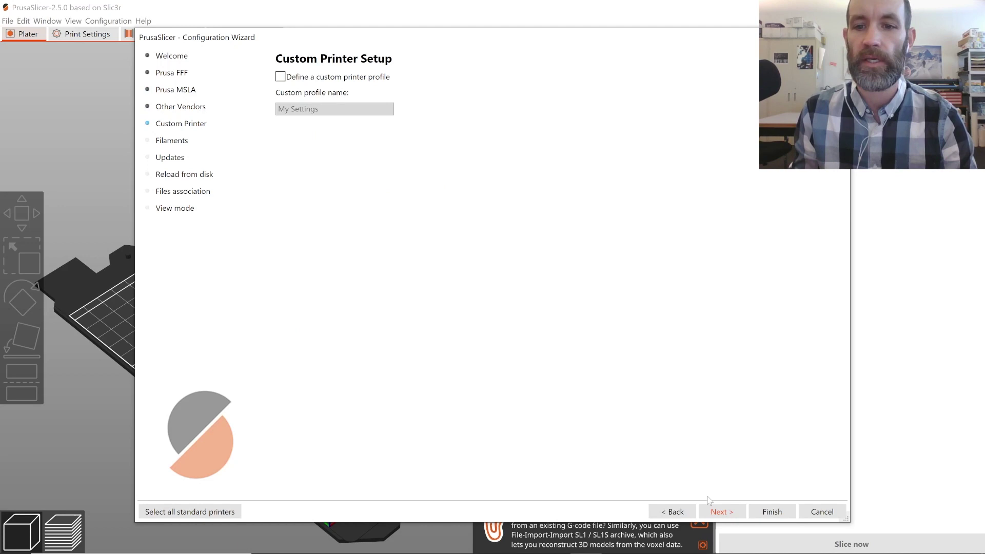
click(709, 512)
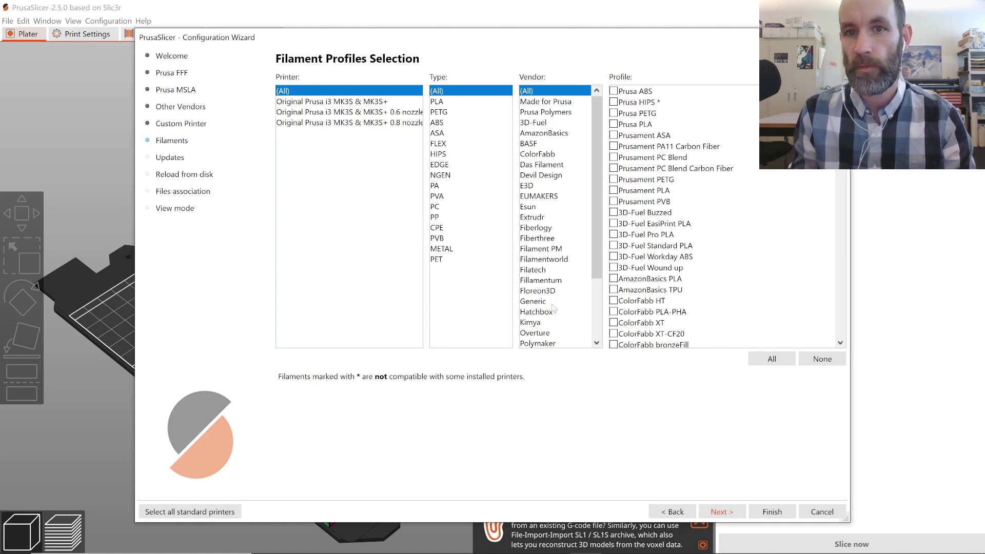
Step: Tick and then untick the Prusament ASA, PC Blend, PC Blend Carbon Fiber and PVB profiles
click(614, 147)
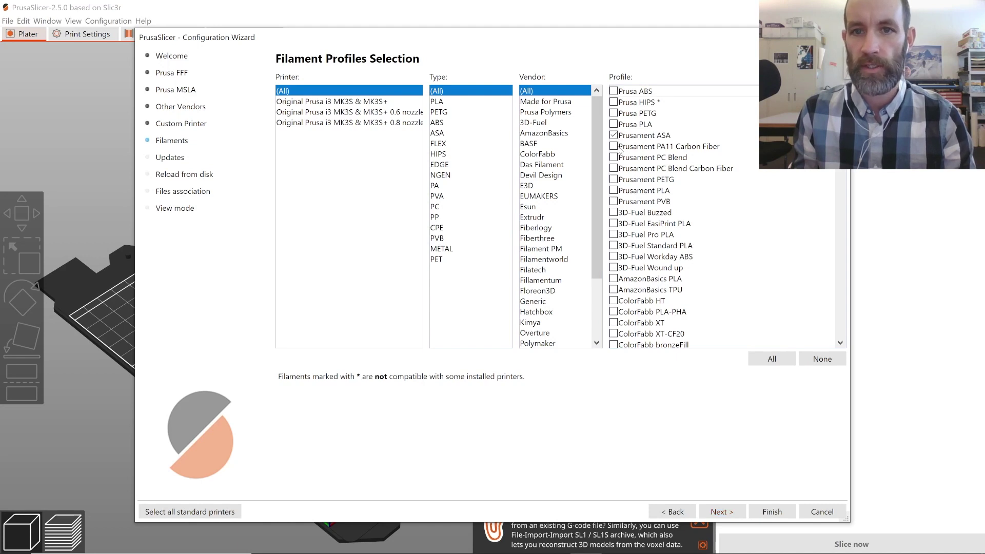
click(614, 158)
click(614, 168)
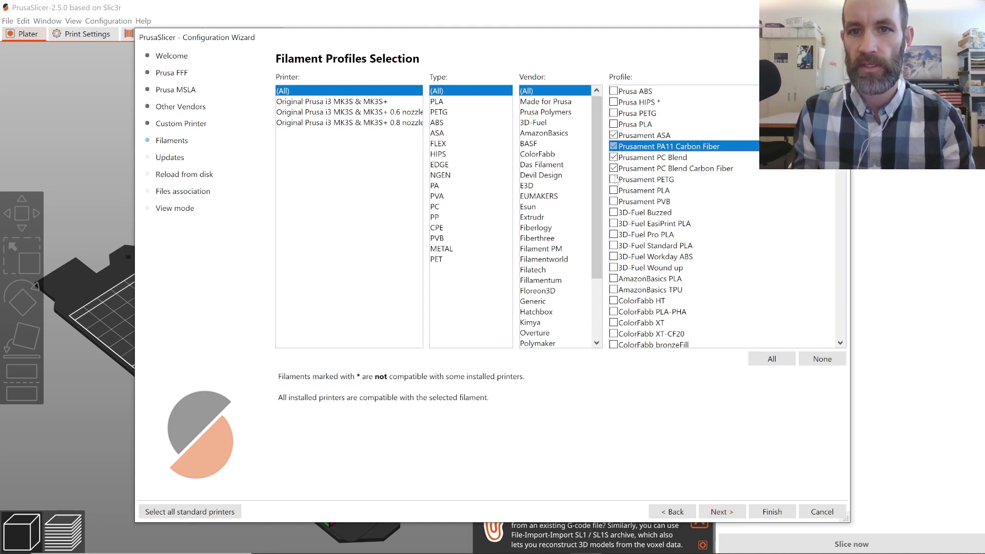
click(614, 202)
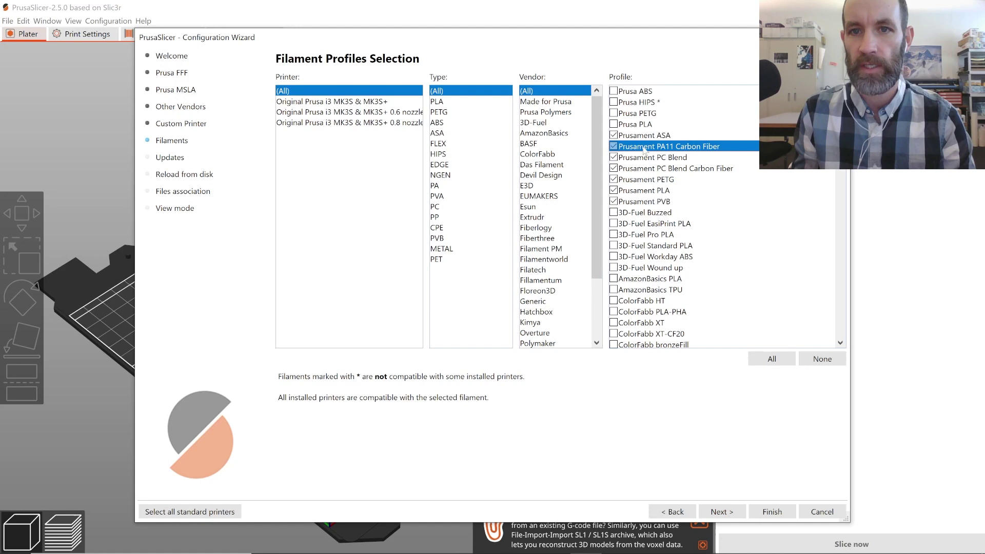
click(730, 160)
click(638, 149)
click(614, 138)
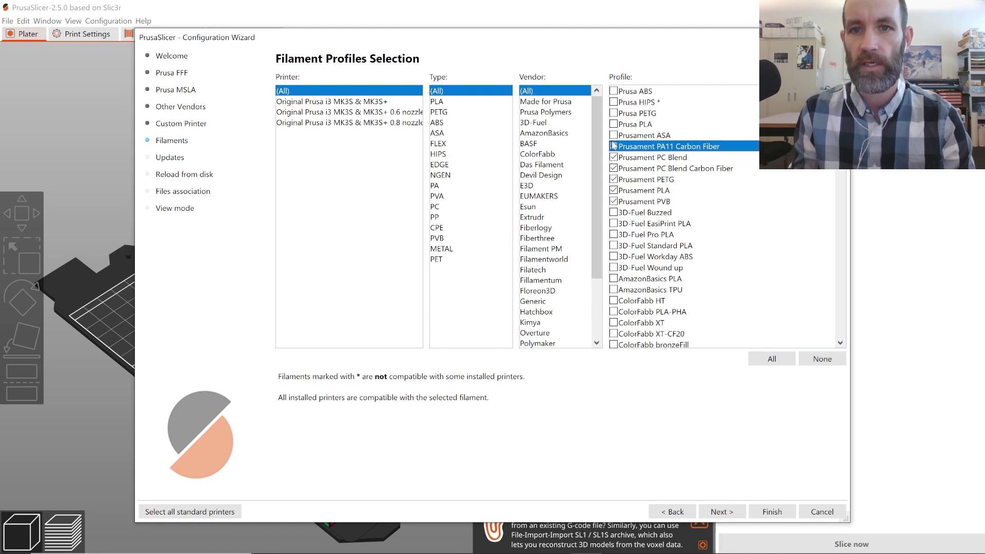
click(614, 158)
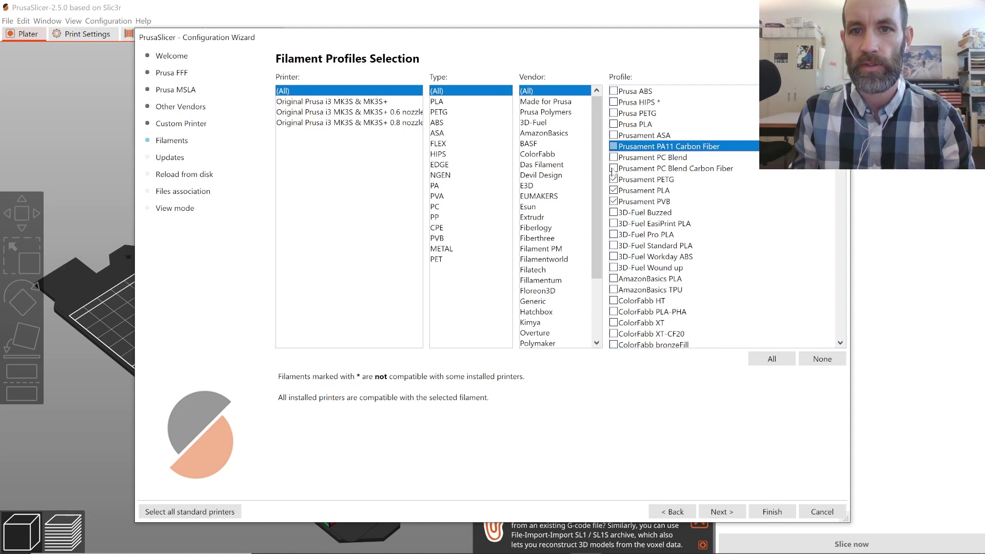
click(613, 190)
click(613, 201)
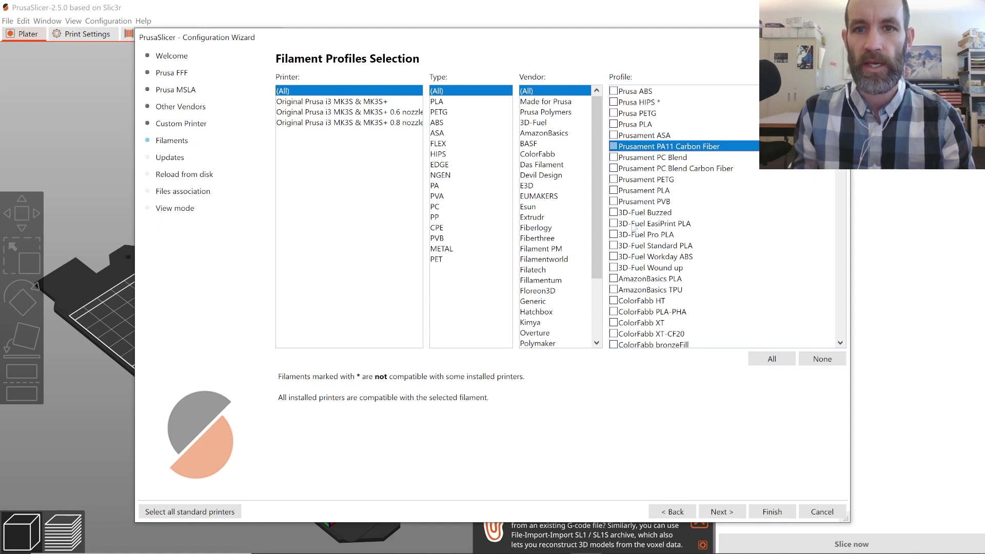
Step: Scroll down and confirm Generic ABS, Generic PETG and Generic PLA are checked
scroll(630, 222, down, 1)
scroll(630, 222, down, 20)
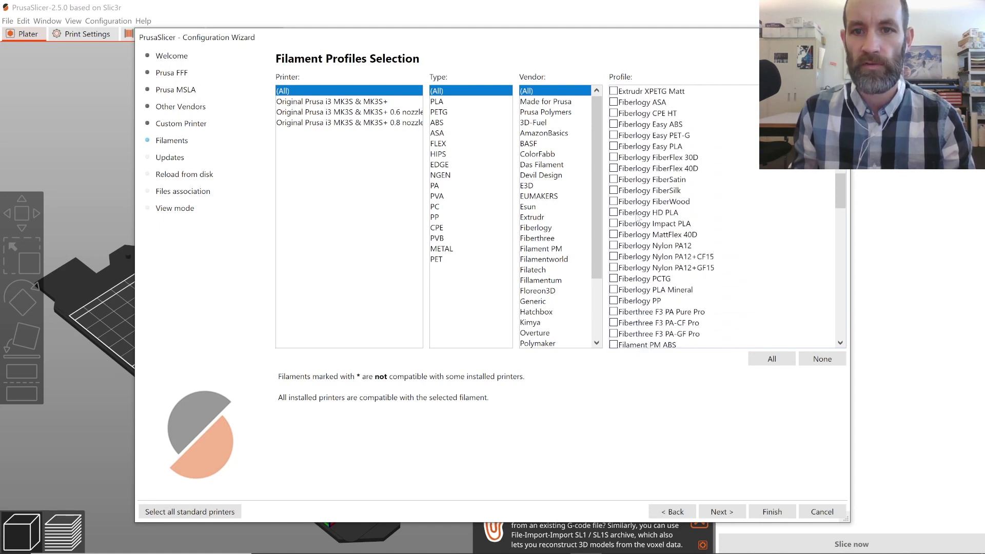
scroll(635, 216, down, 15)
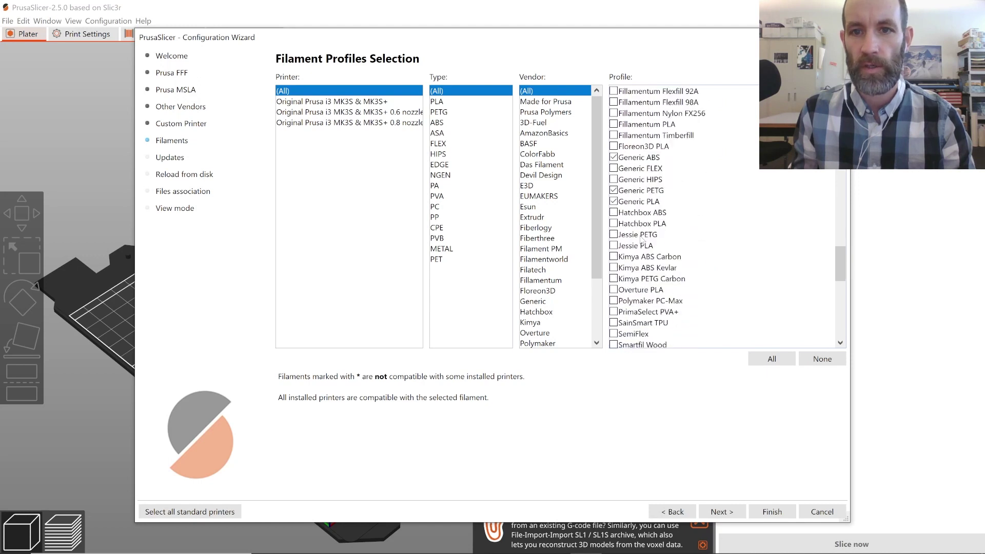
click(647, 160)
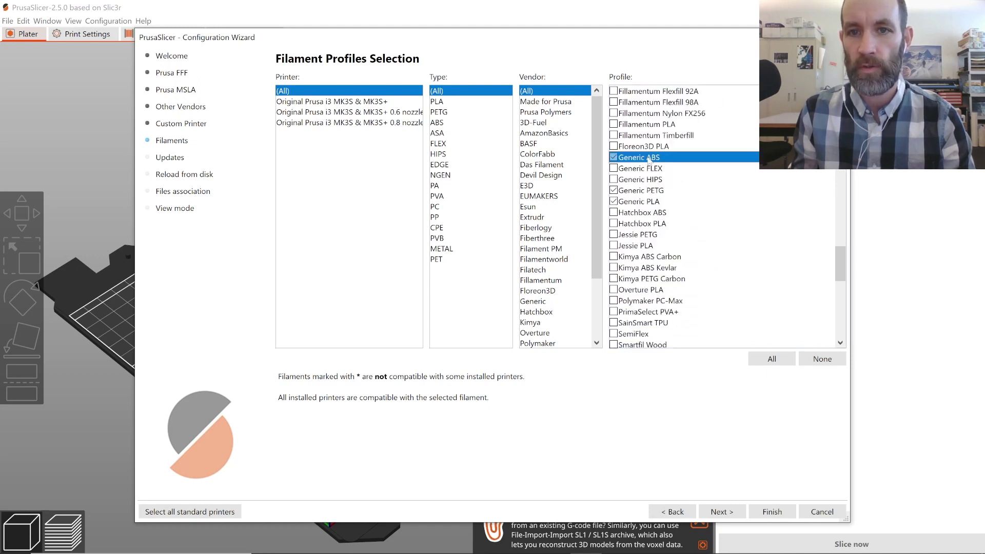
click(659, 191)
click(662, 202)
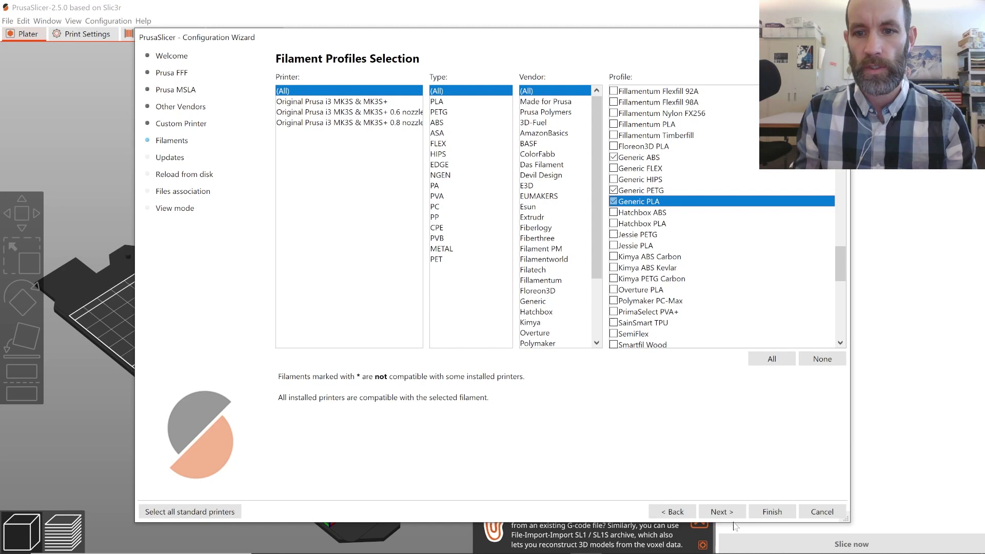
Step: Advance past the Updates and Reload from disk pages, leaving automatic updates enabled
click(720, 511)
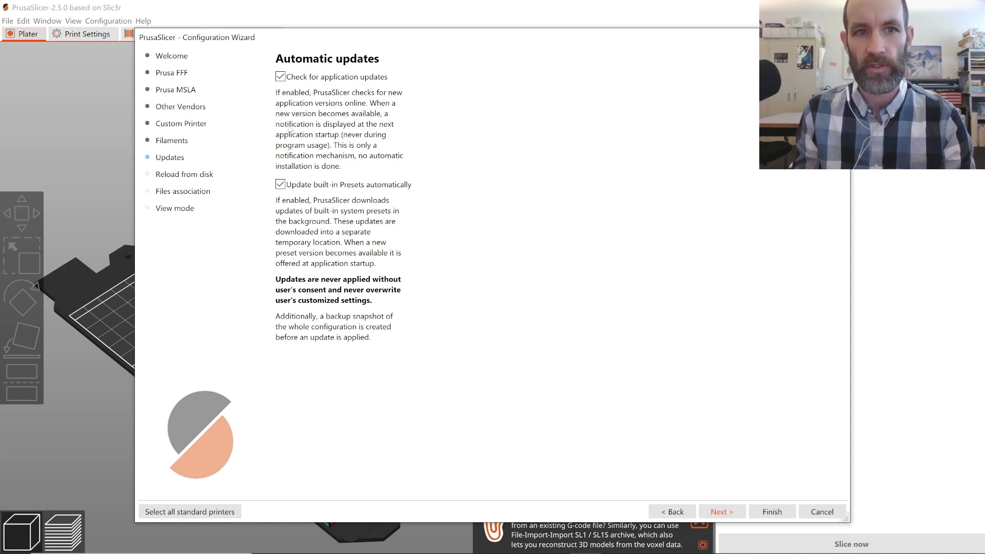
click(722, 511)
click(728, 513)
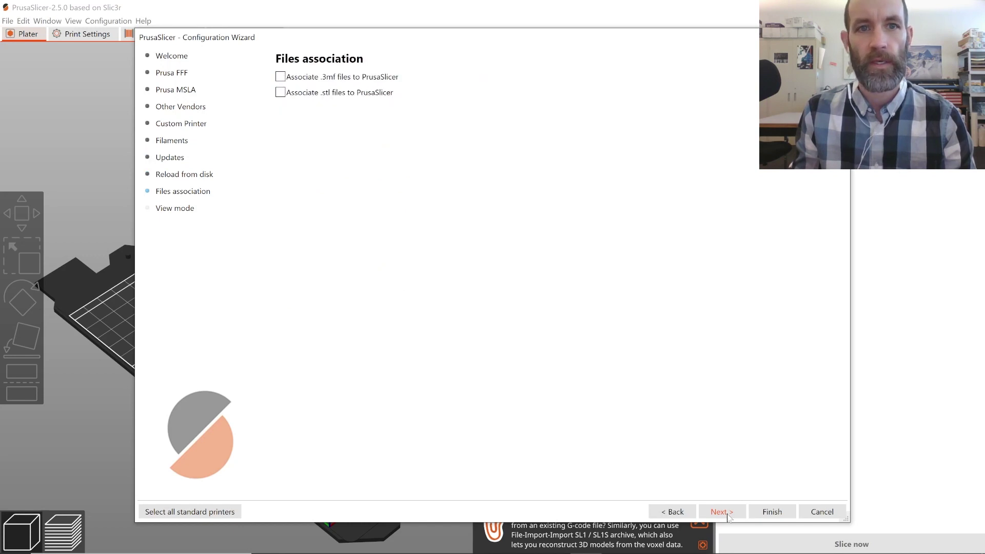
Step: Associate .3mf and .stl files with PrusaSlicer
click(280, 77)
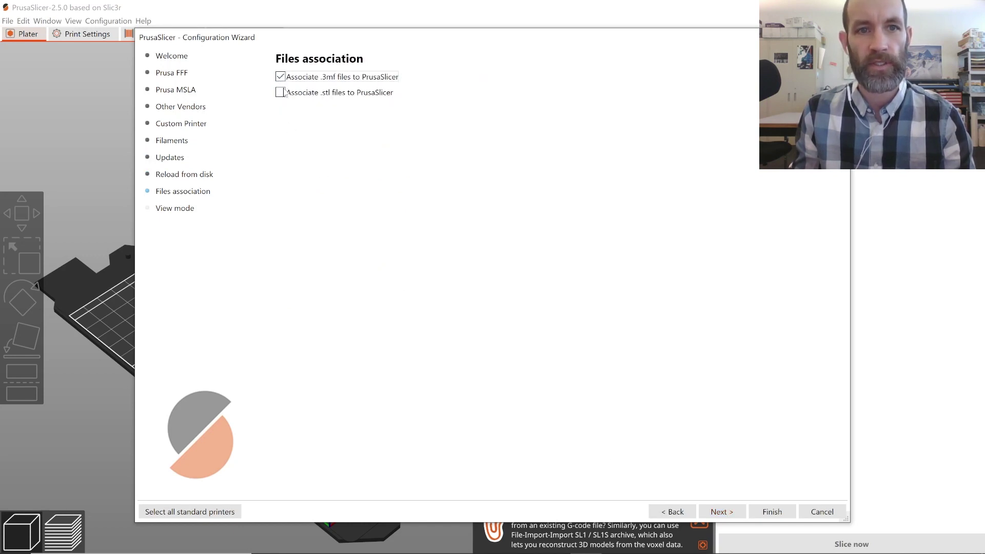
click(280, 93)
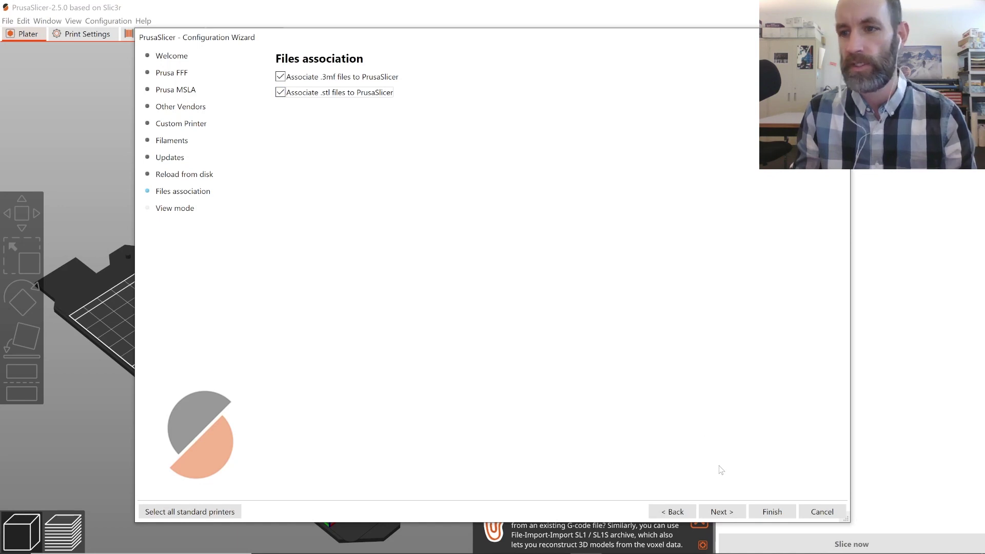
click(726, 512)
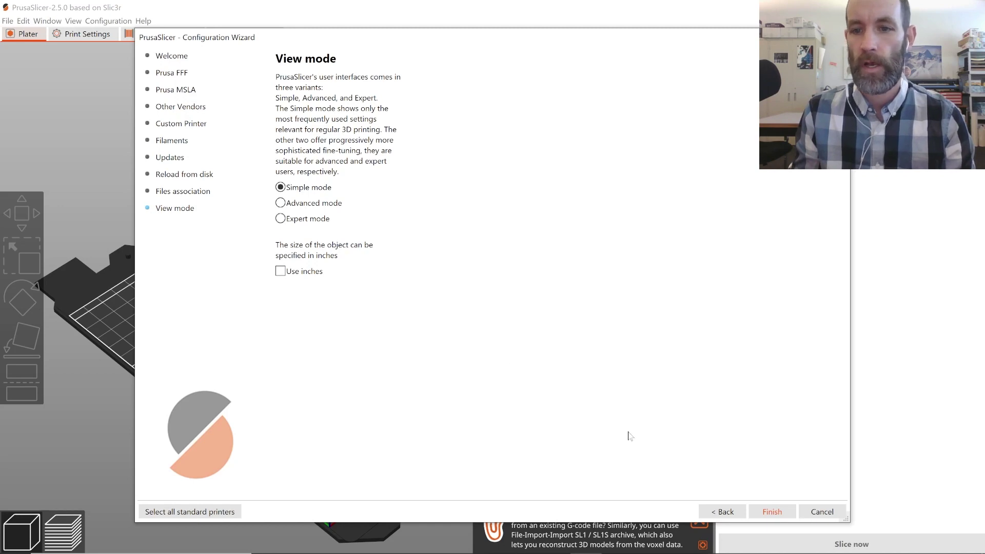
Step: Finish the wizard with Simple view mode selected
click(783, 508)
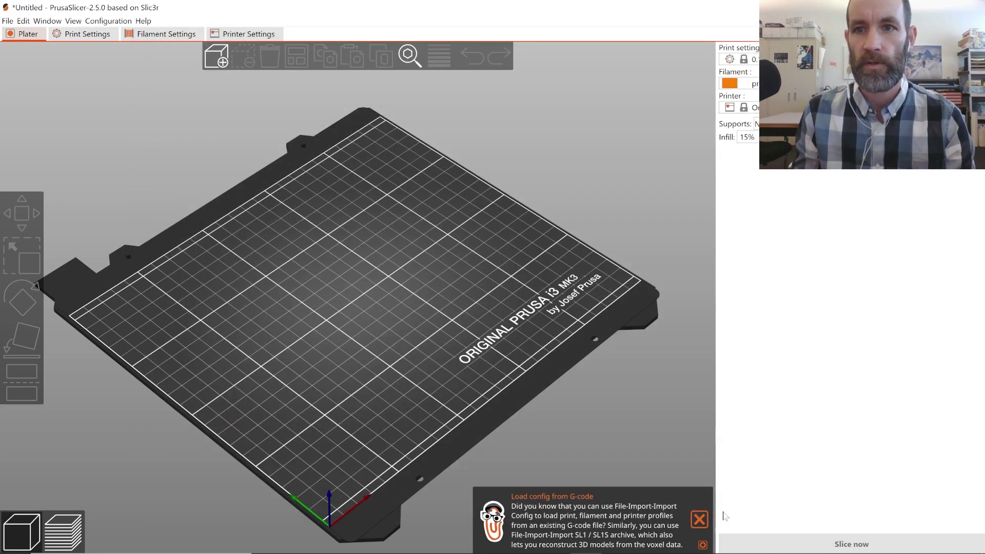